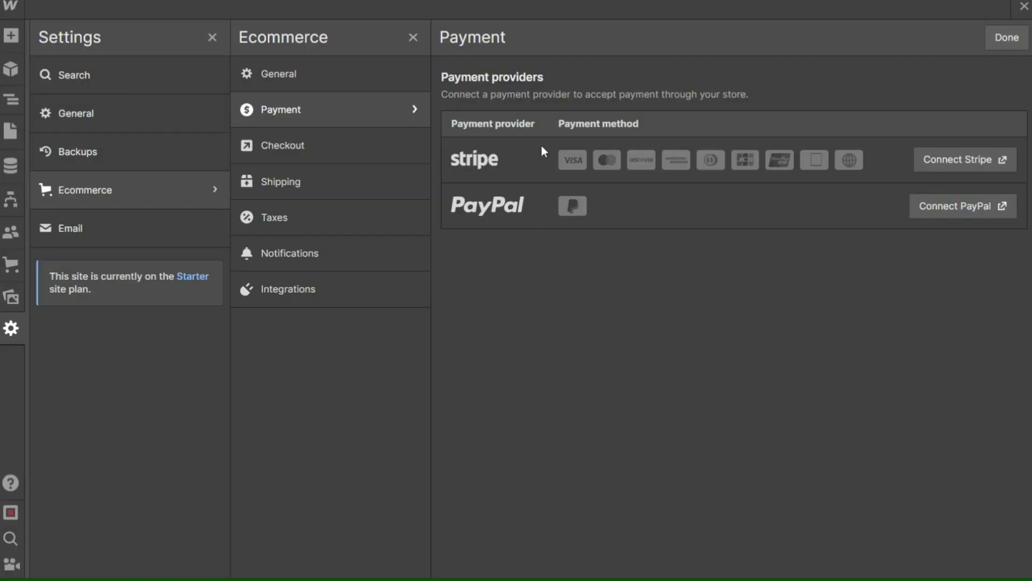
Start connecting Stripe from the Ecommerce Payment settings.
{"action": "left_click", "coordinate": [970, 169]}
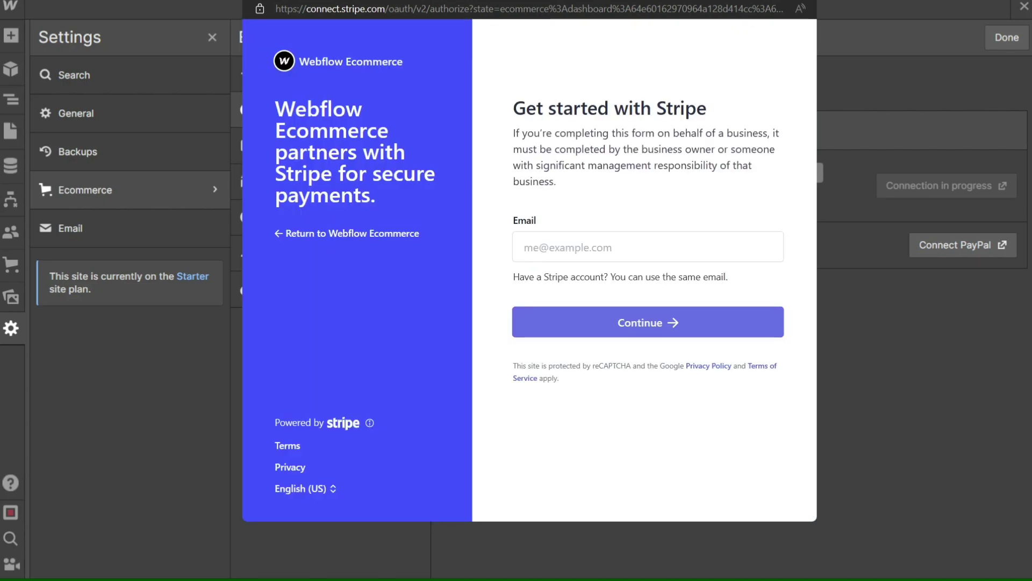
Select the Email field in the Stripe sign-up form.
{"action": "left_click", "coordinate": [603, 254]}
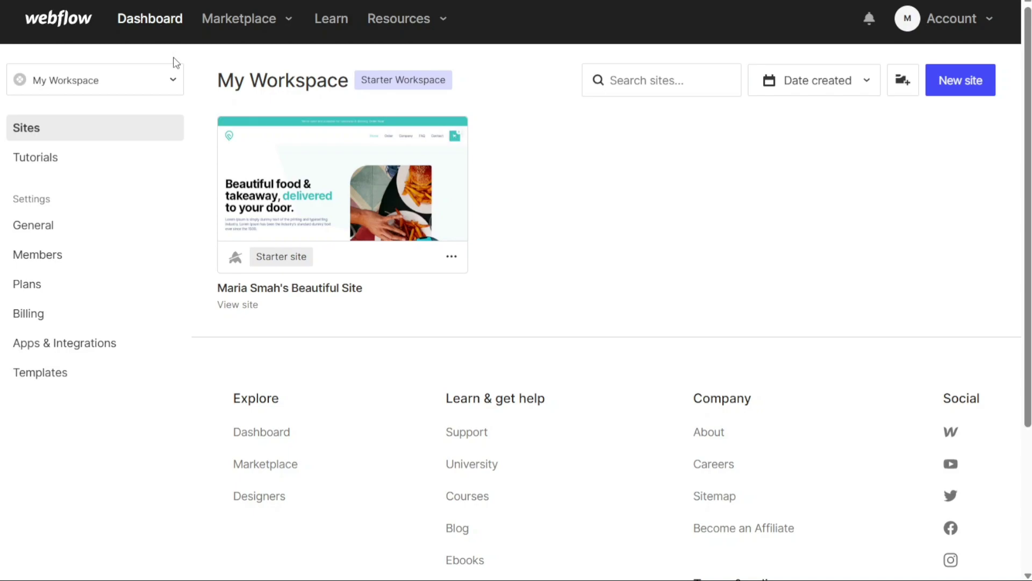
Start a new site using the Dashboard's New site button.
{"action": "mouse_move", "coordinate": [276, 120]}
{"action": "mouse_move", "coordinate": [449, 185]}
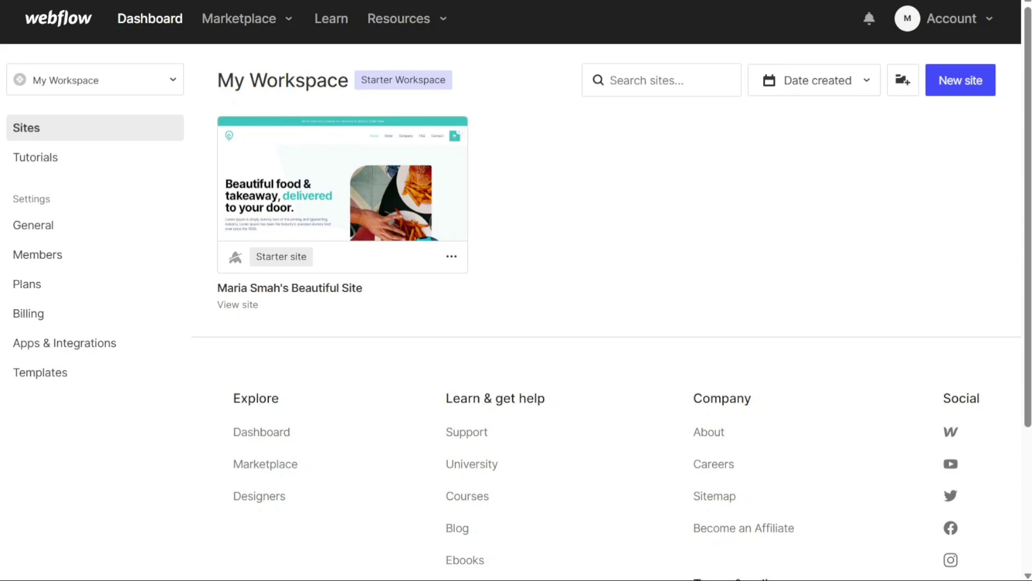
{"action": "left_click", "coordinate": [975, 86]}
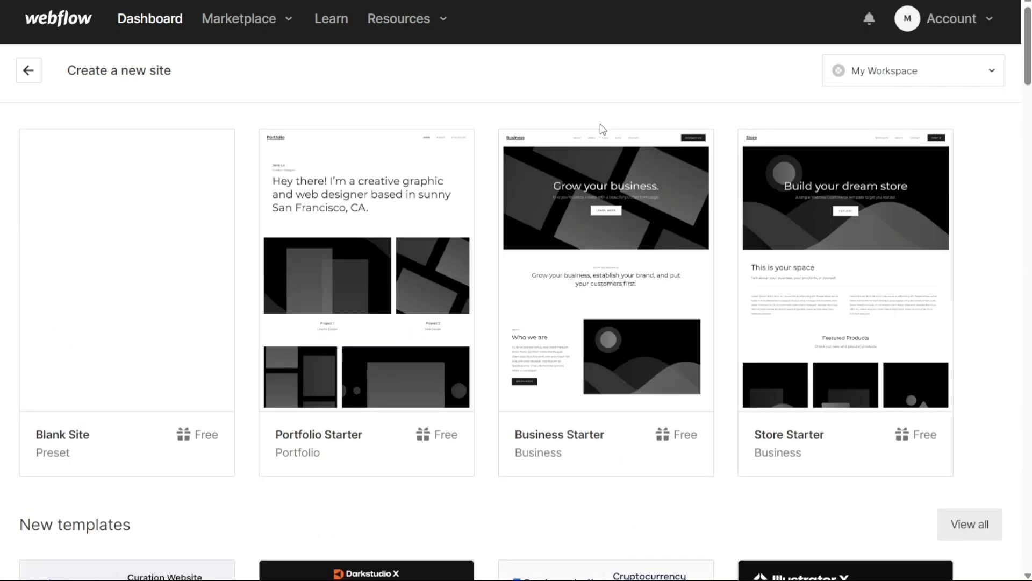
Pick the Business Starter template, then cancel the Name your site prompt.
{"action": "mouse_move", "coordinate": [124, 268]}
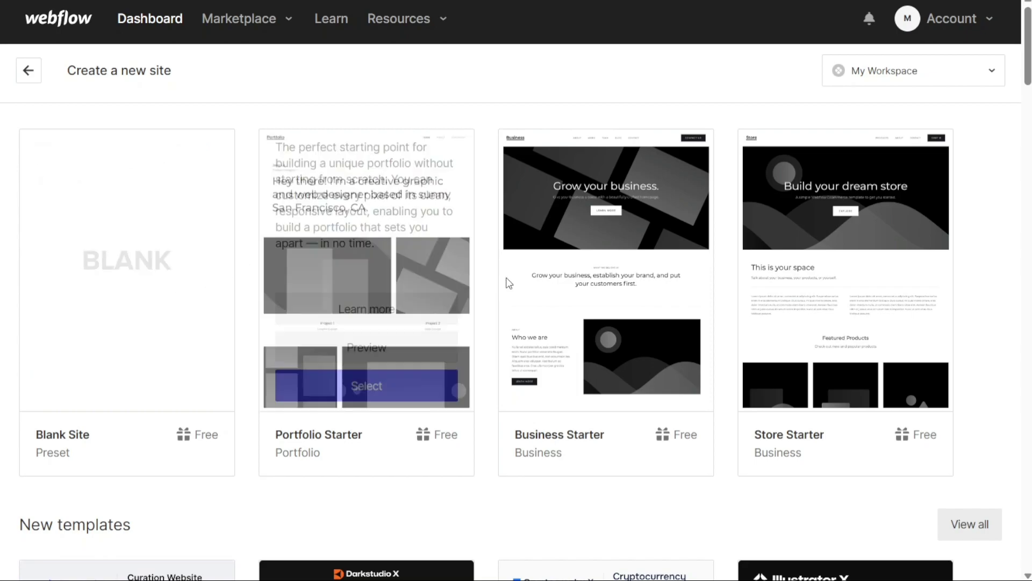
{"action": "mouse_move", "coordinate": [556, 289]}
{"action": "mouse_move", "coordinate": [802, 268]}
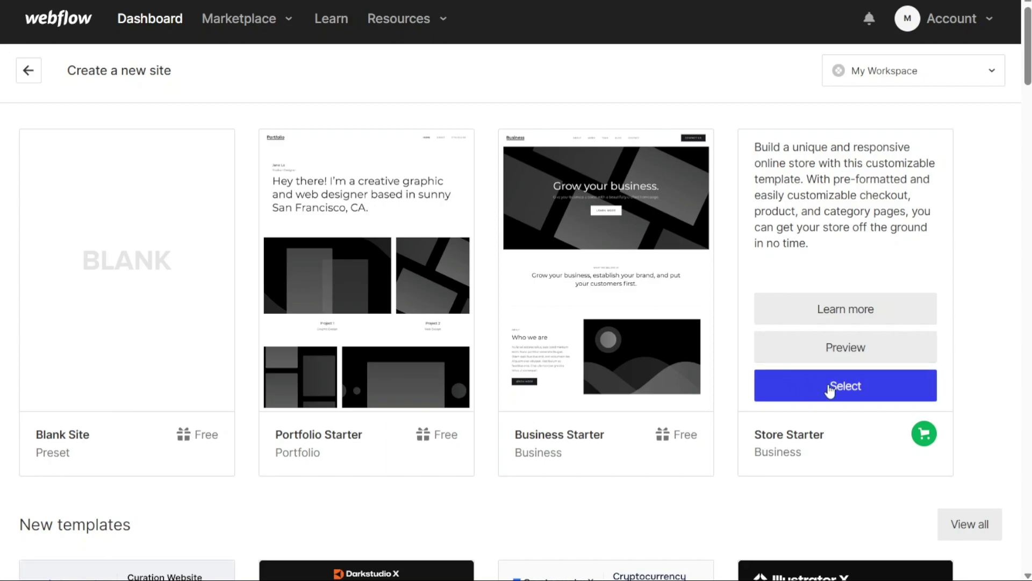
{"action": "mouse_move", "coordinate": [680, 259]}
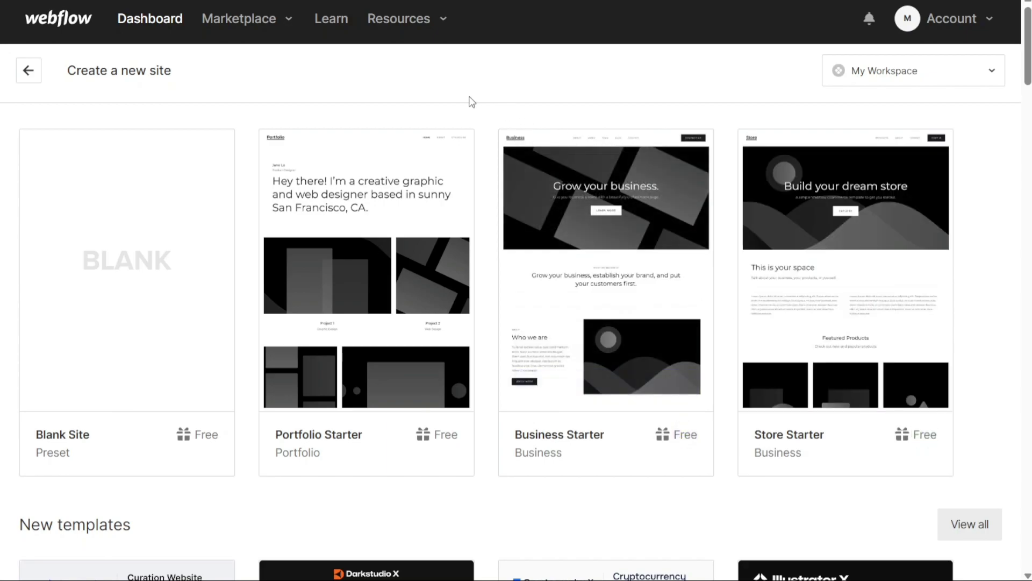
{"action": "left_click", "coordinate": [622, 397]}
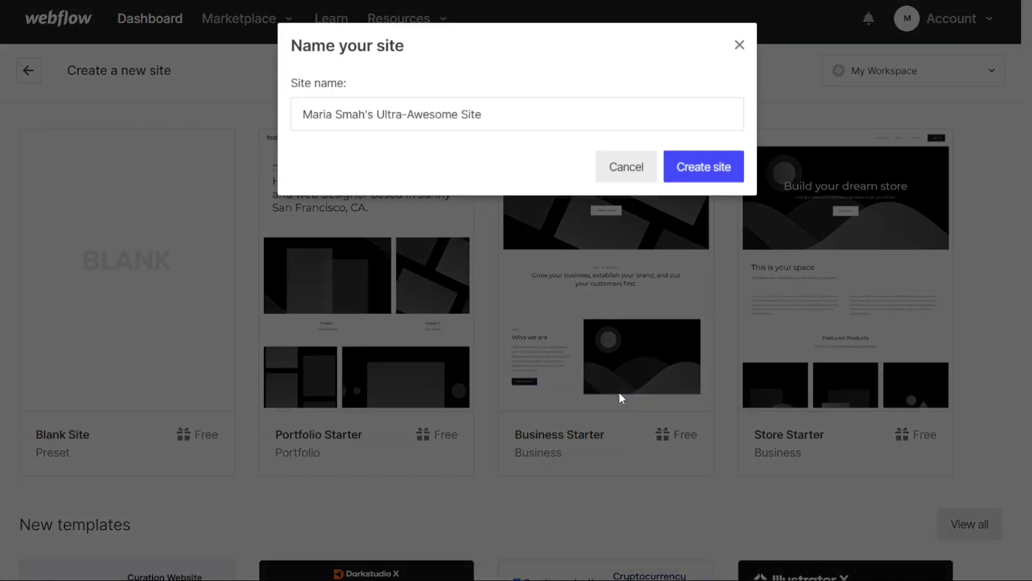
{"action": "left_click", "coordinate": [618, 164]}
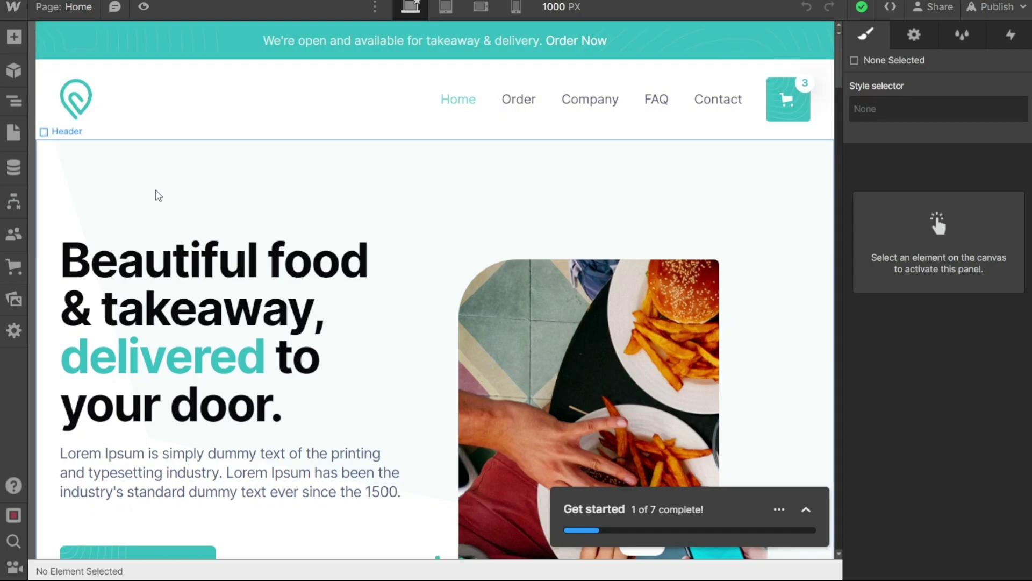
Reach the site's Ecommerce settings through the Ecommerce panel and Settings.
{"action": "left_click", "coordinate": [15, 274]}
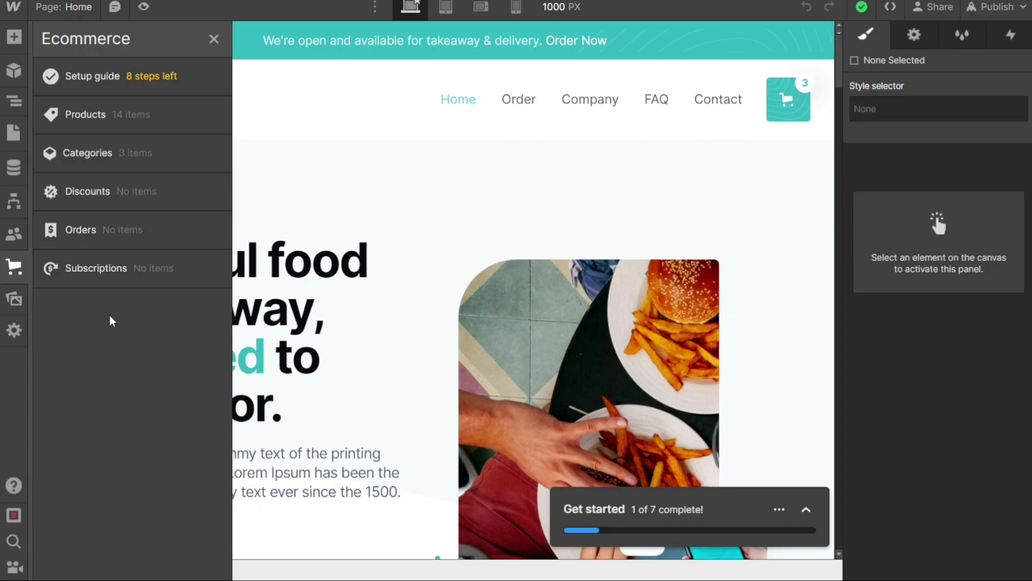
{"action": "left_click", "coordinate": [16, 331]}
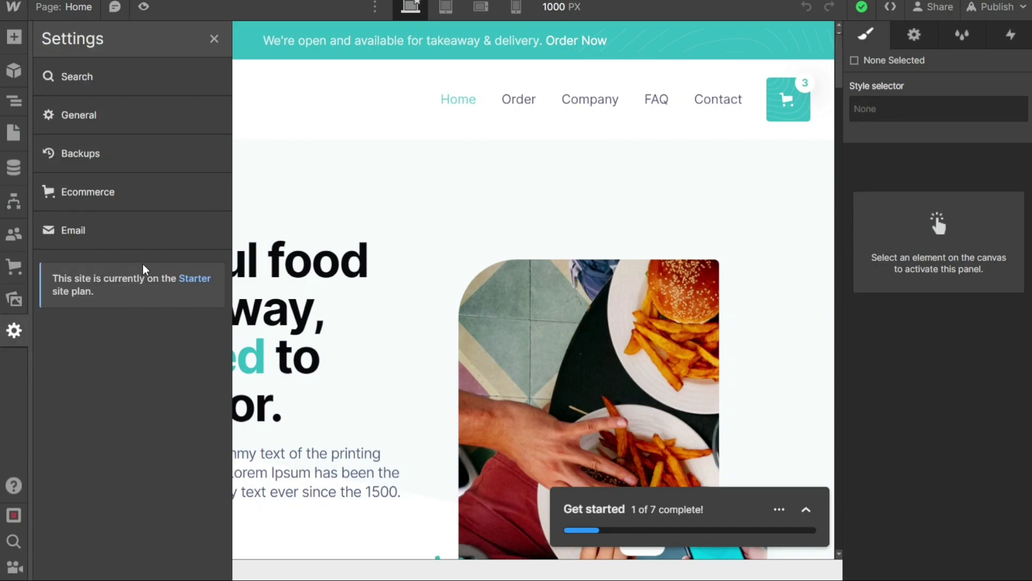
{"action": "left_click", "coordinate": [101, 197]}
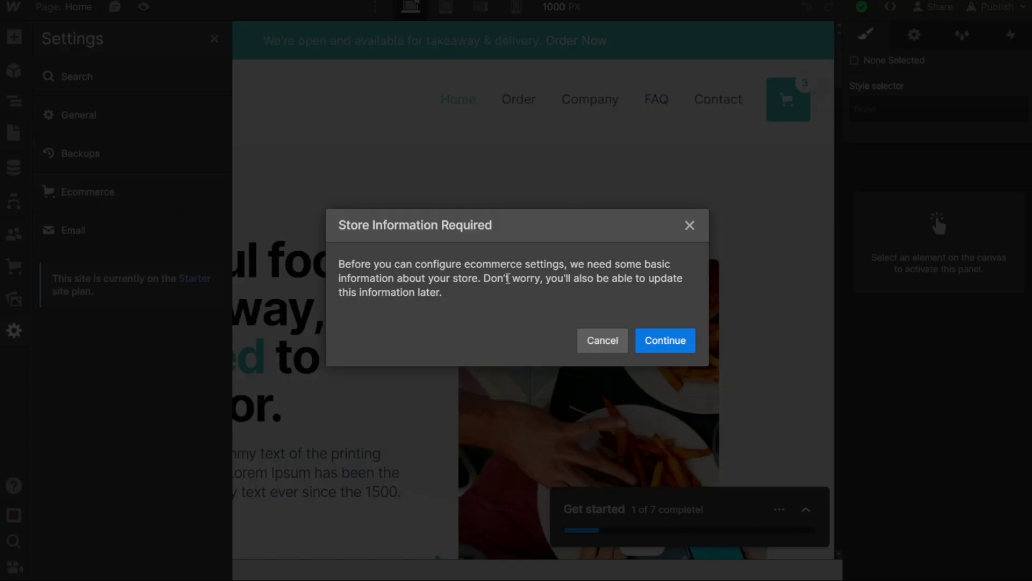
Begin the store setup and enter the store's business name.
{"action": "left_click", "coordinate": [670, 345]}
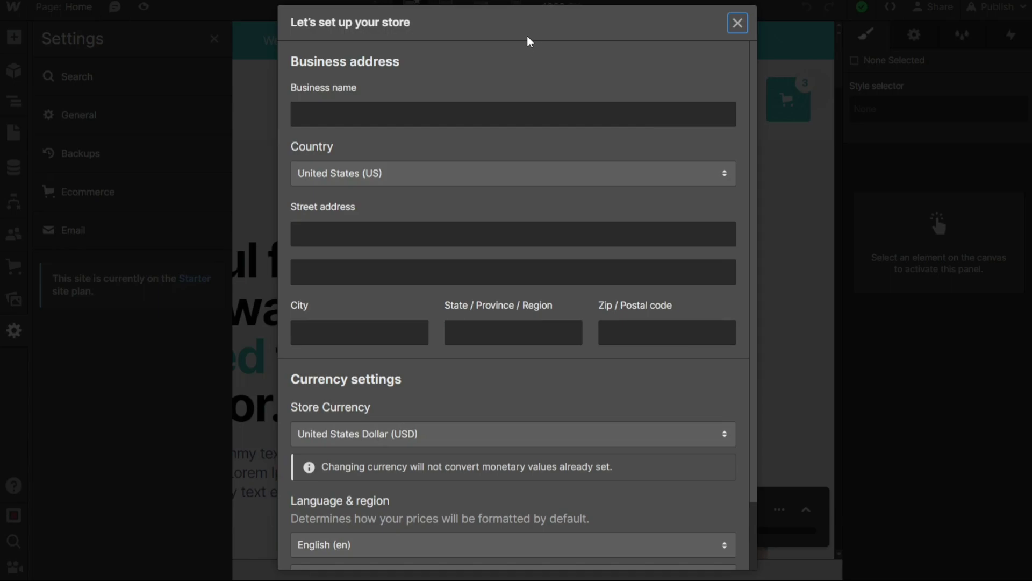
{"action": "left_click", "coordinate": [447, 118]}
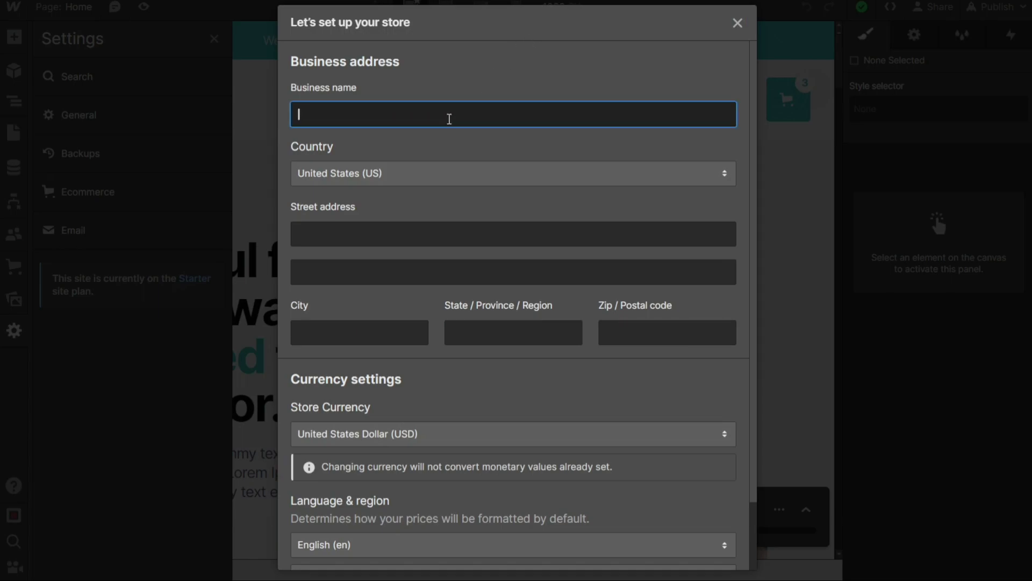
{"action": "type", "text": "Maria's Digital"}
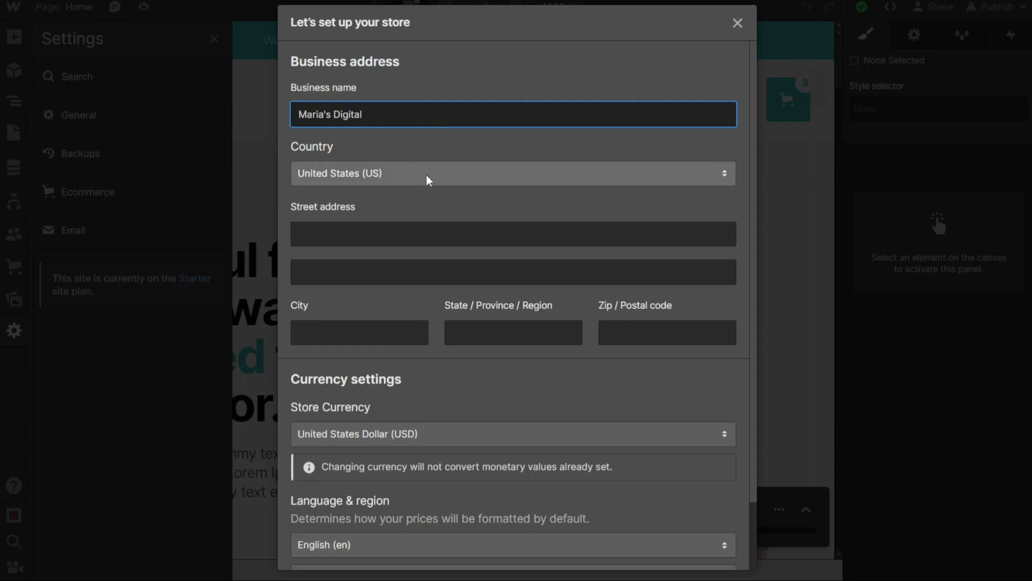
Leave the address fields as they are and confirm setup with United States, USD and English.
{"action": "left_click", "coordinate": [389, 232]}
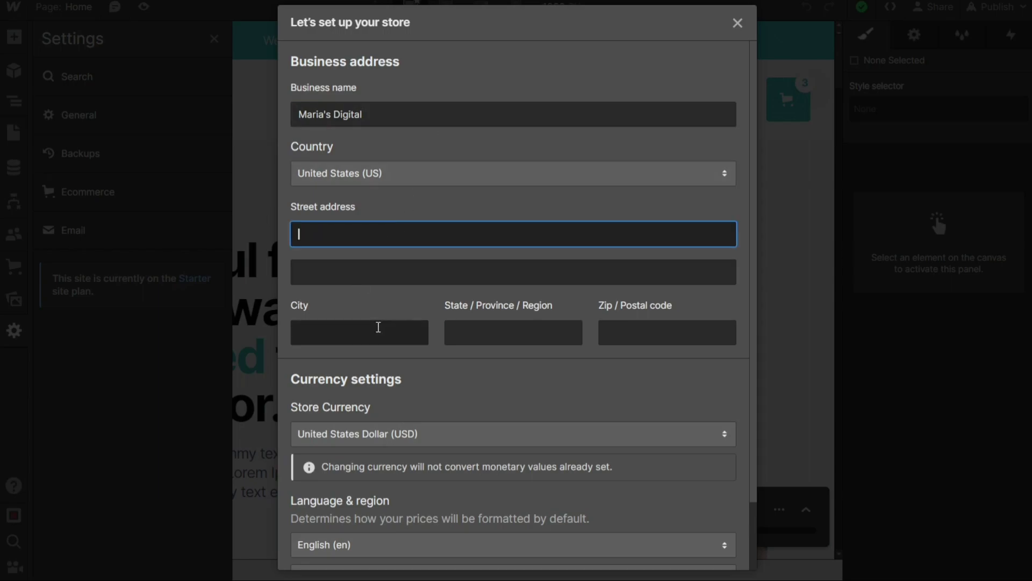
{"action": "left_click", "coordinate": [378, 327]}
{"action": "left_click", "coordinate": [478, 335]}
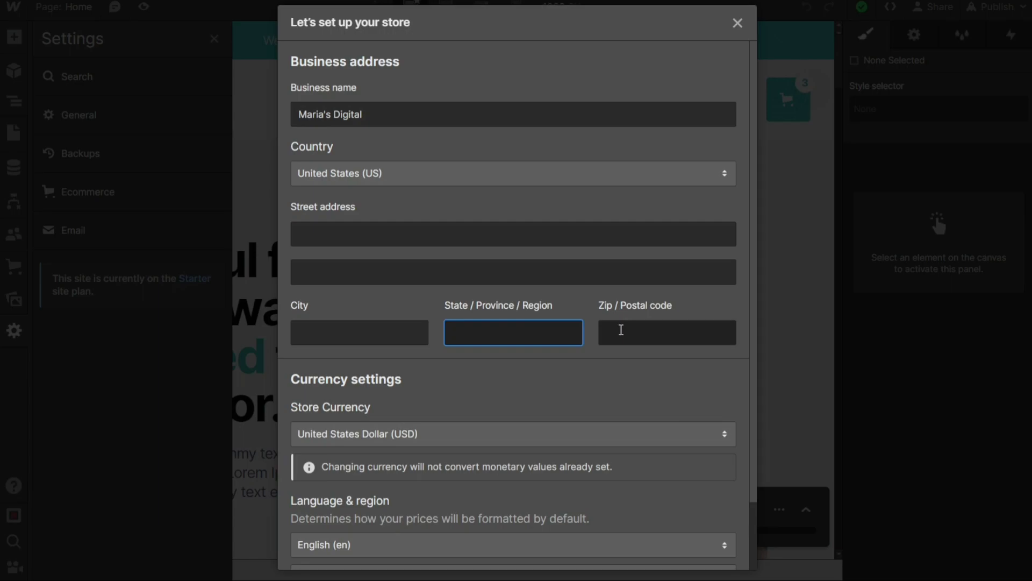
{"action": "left_click", "coordinate": [621, 329]}
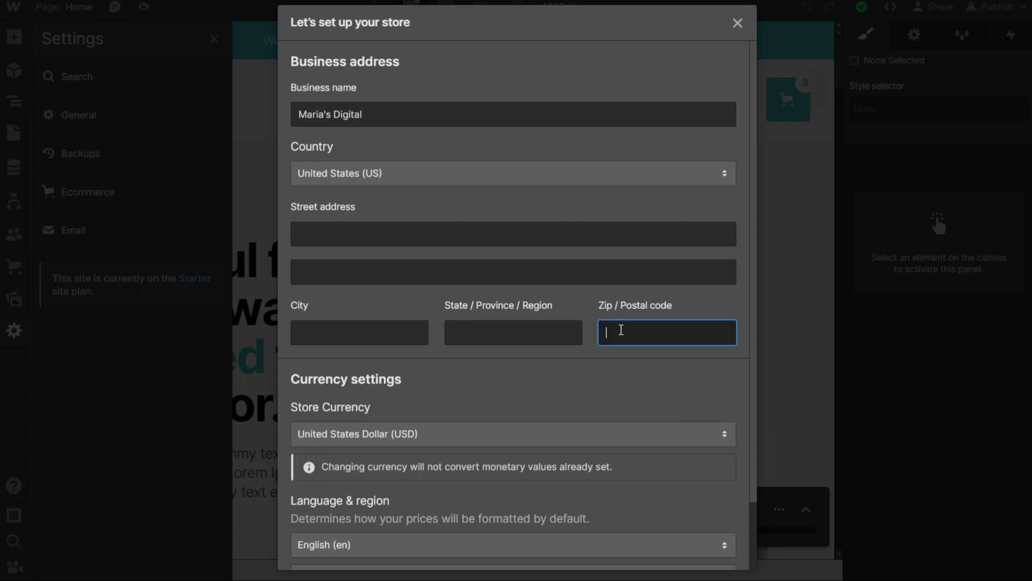
{"action": "left_click", "coordinate": [557, 382]}
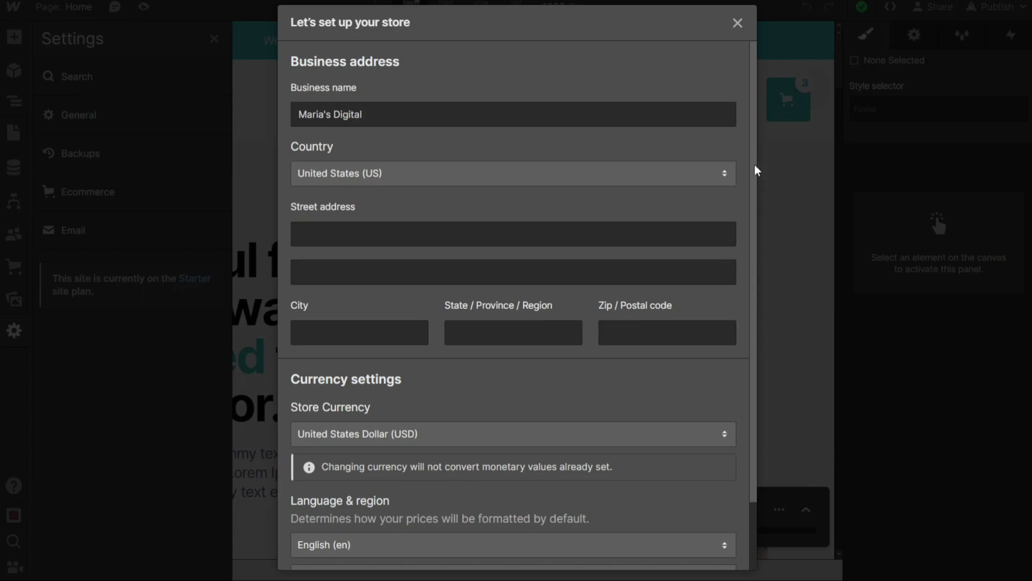
{"action": "mouse_move", "coordinate": [754, 168]}
{"action": "left_mouse_down"}
{"action": "mouse_move", "coordinate": [754, 188]}
{"action": "mouse_move", "coordinate": [737, 161]}
{"action": "left_mouse_up"}
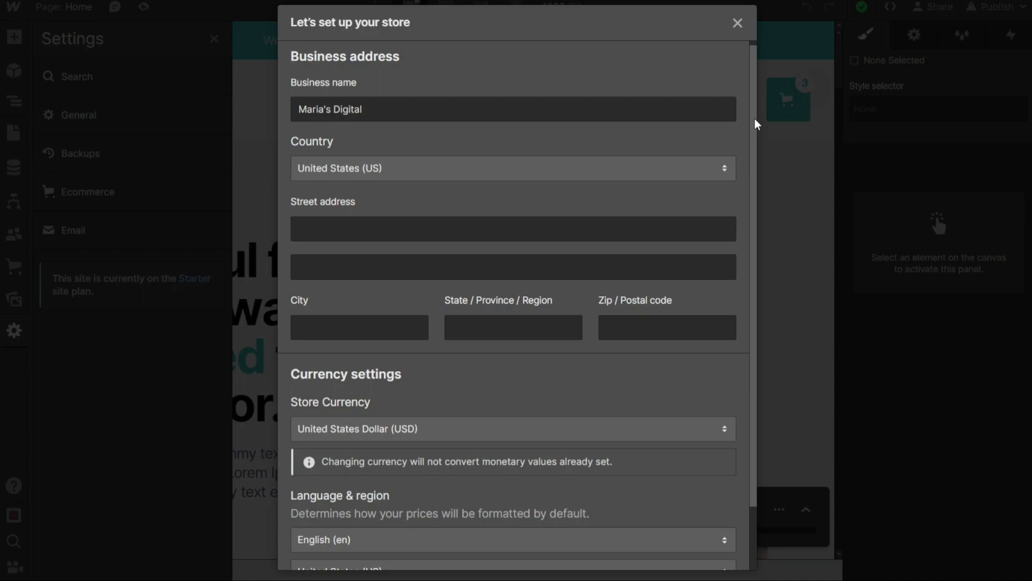
{"action": "left_click_drag", "start_coordinate": [756, 124], "coordinate": [755, 209]}
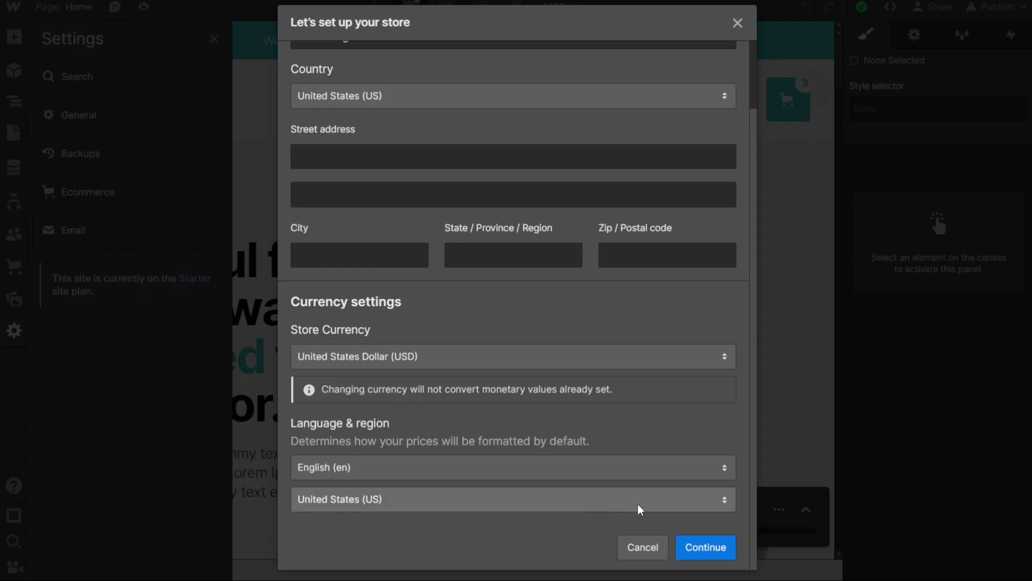
{"action": "left_click", "coordinate": [706, 547]}
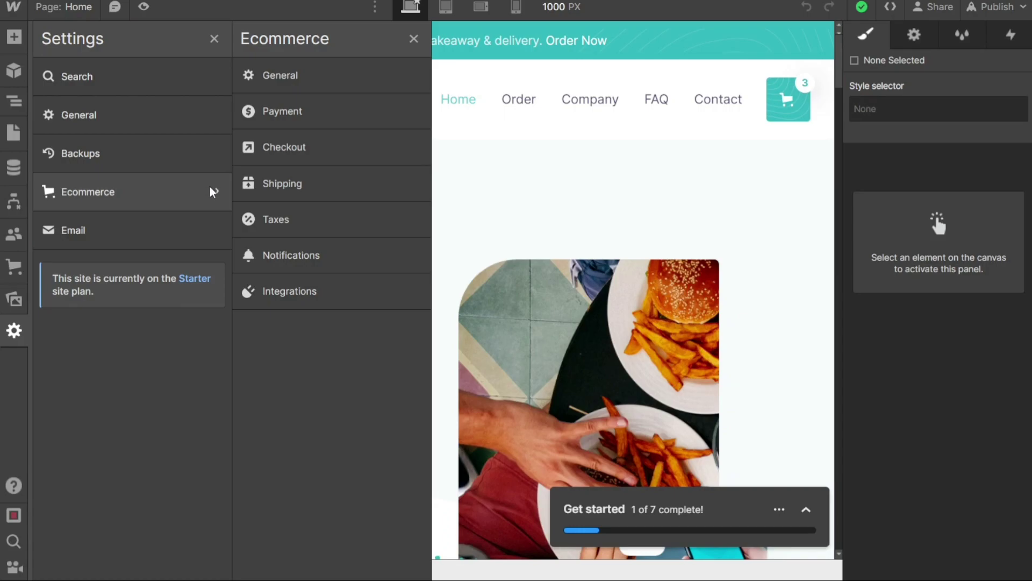
Open the Payment settings and begin connecting a Stripe account.
{"action": "left_click", "coordinate": [299, 114]}
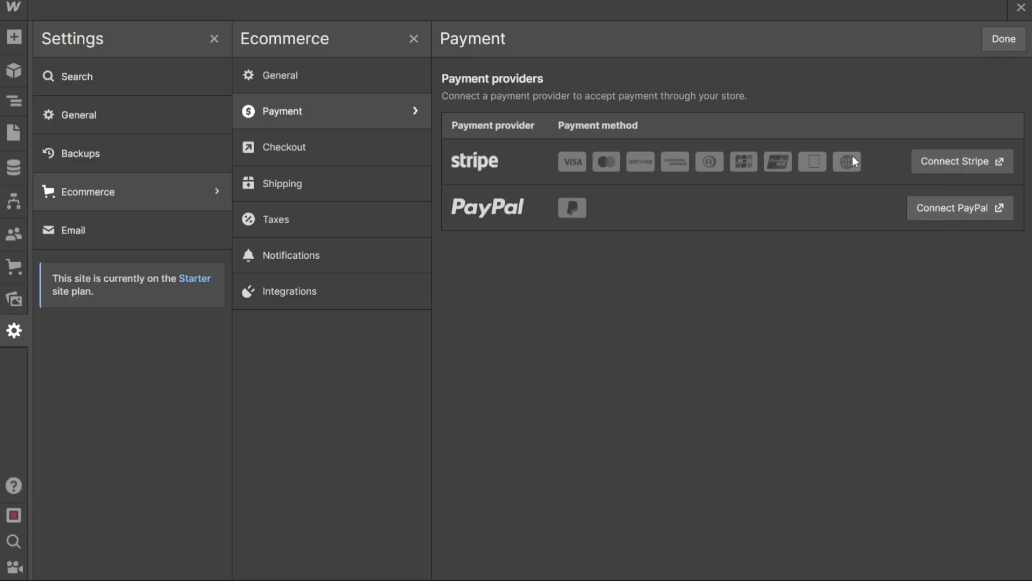
{"action": "left_click", "coordinate": [956, 163]}
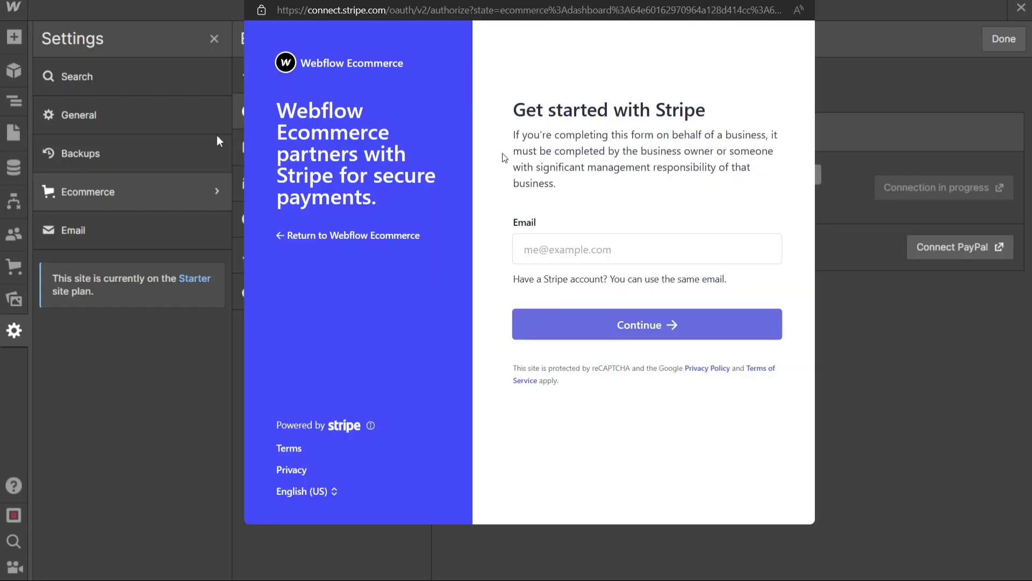
Dismiss the Stripe sign-up page without connecting an account.
{"action": "left_click", "coordinate": [563, 243]}
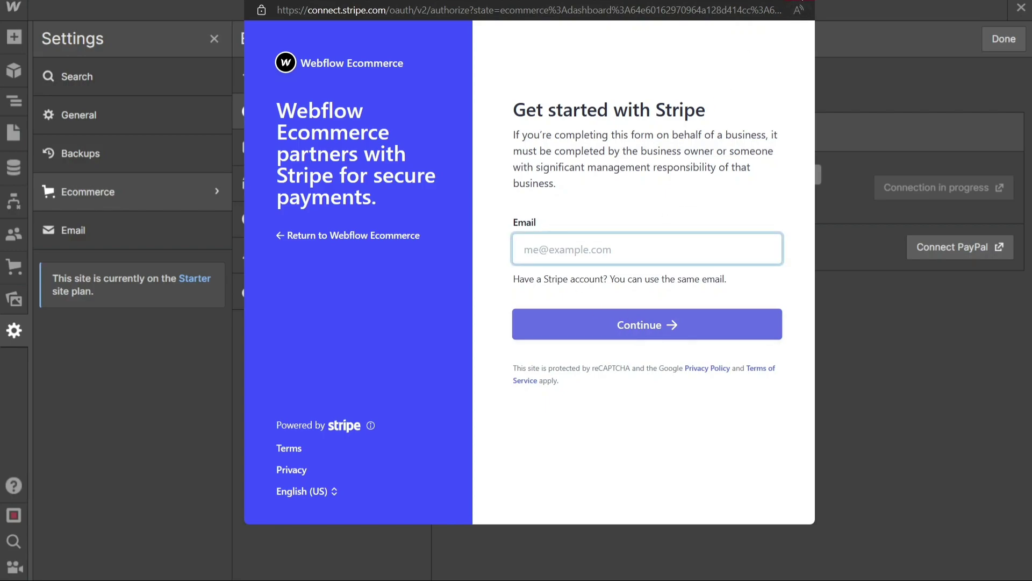
{"action": "key", "text": "ctrl+w"}
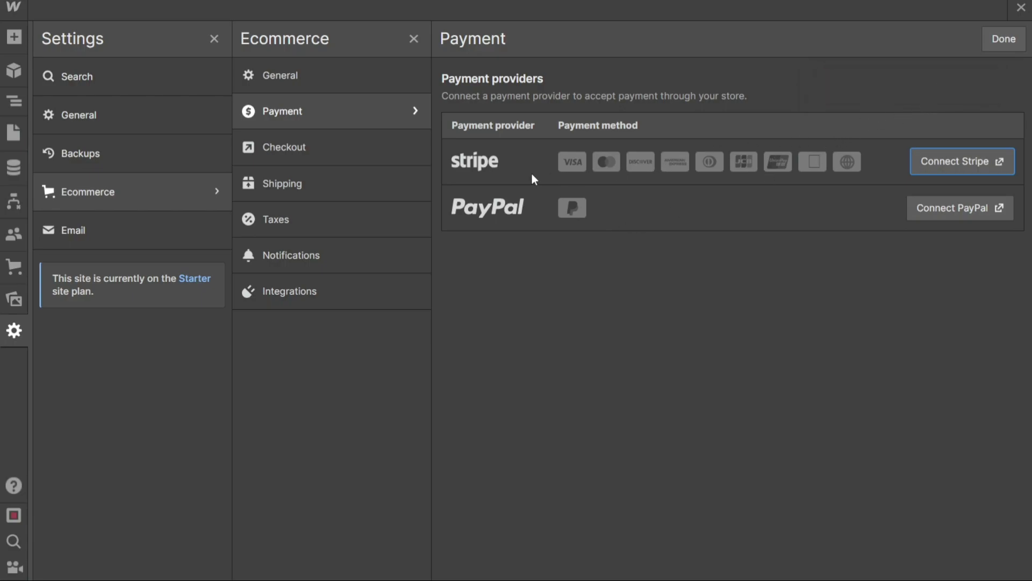
{"action": "left_click", "coordinate": [586, 329]}
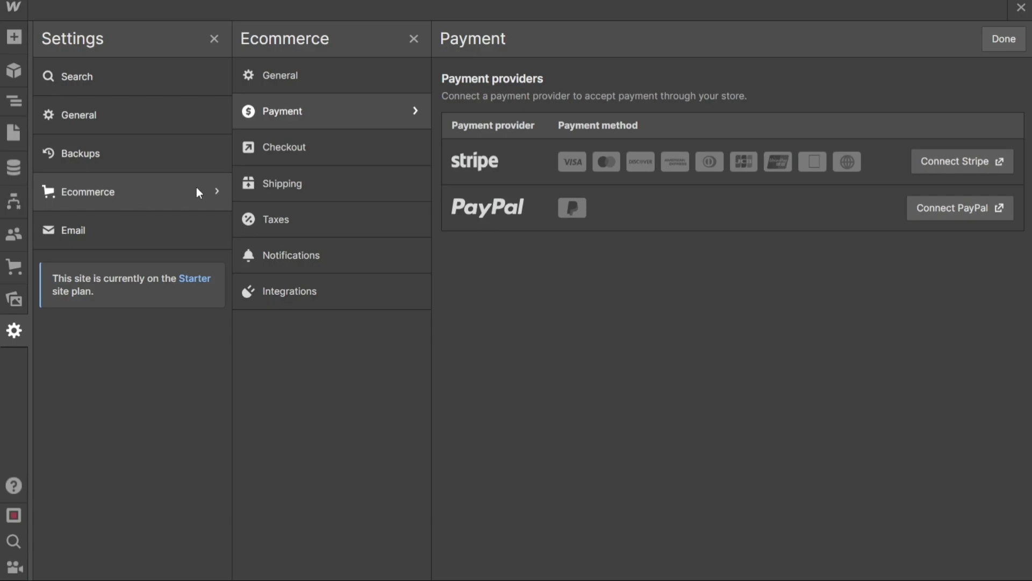
Show the Checkout settings, where checkout is disabled pending hosting and a payment provider.
{"action": "left_click", "coordinate": [304, 151]}
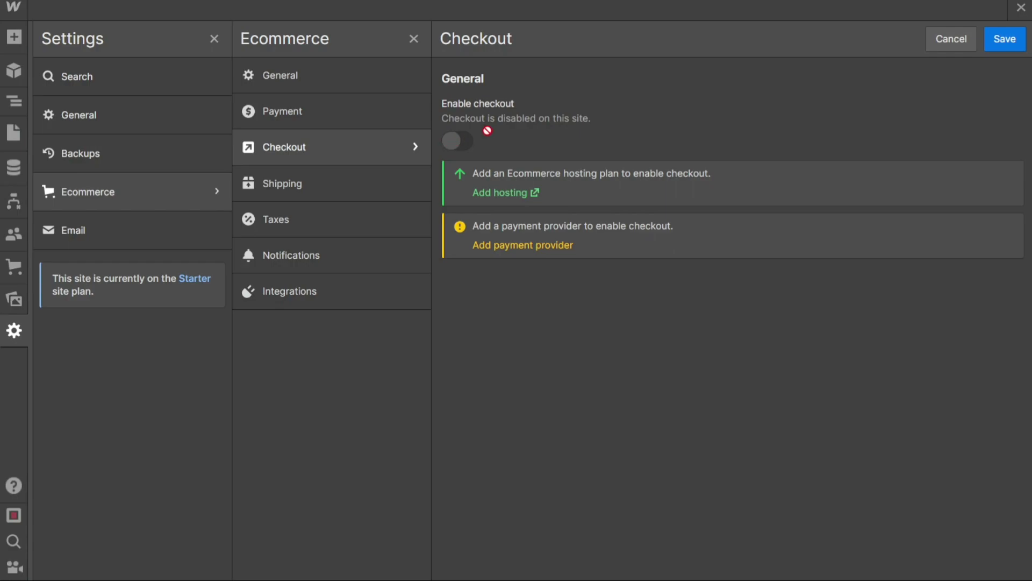
Toggle between Payment and Checkout settings, then restart the Stripe connection from Payment.
{"action": "left_click", "coordinate": [362, 127]}
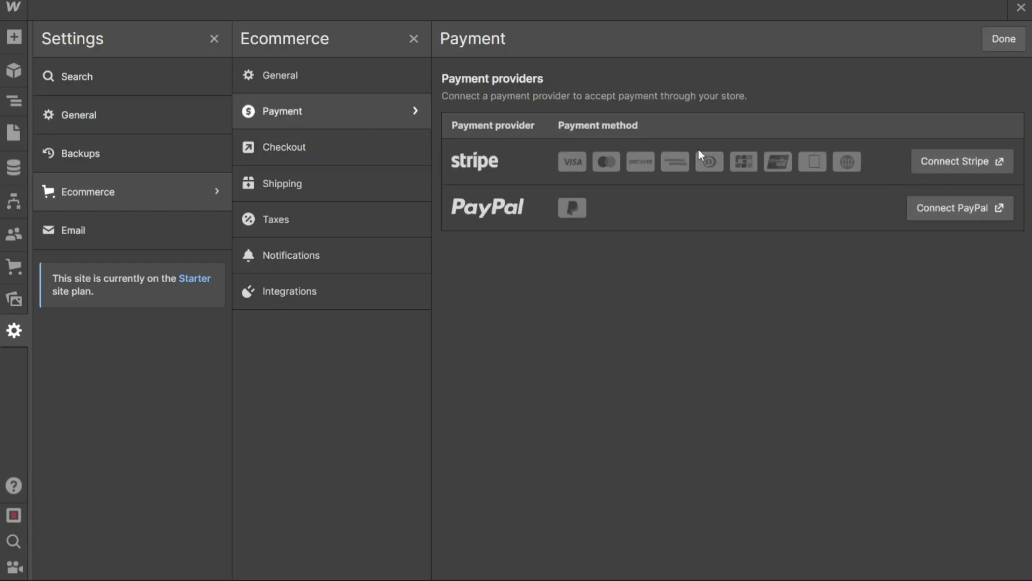
{"action": "left_click", "coordinate": [344, 152]}
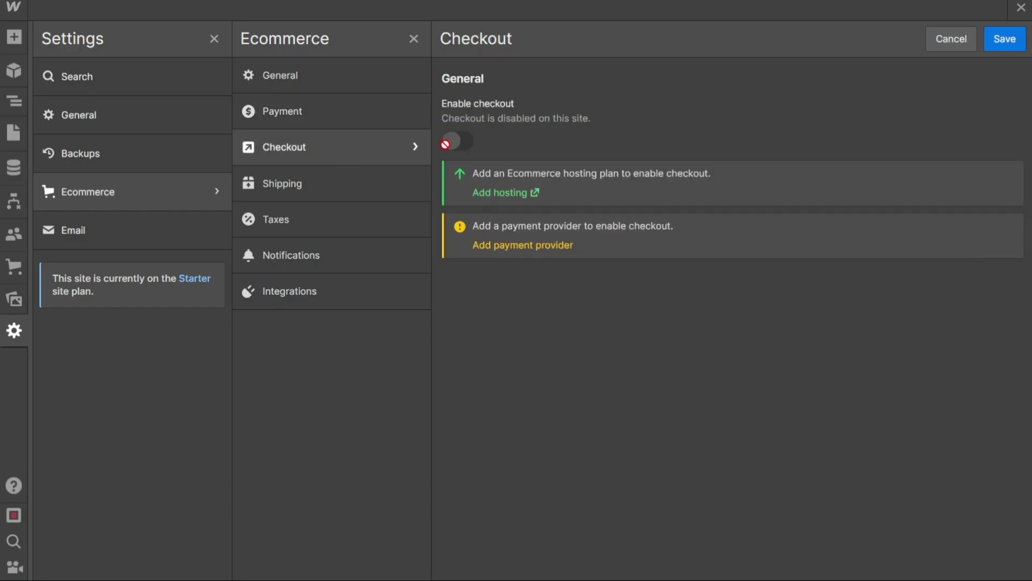
{"action": "left_click", "coordinate": [356, 123]}
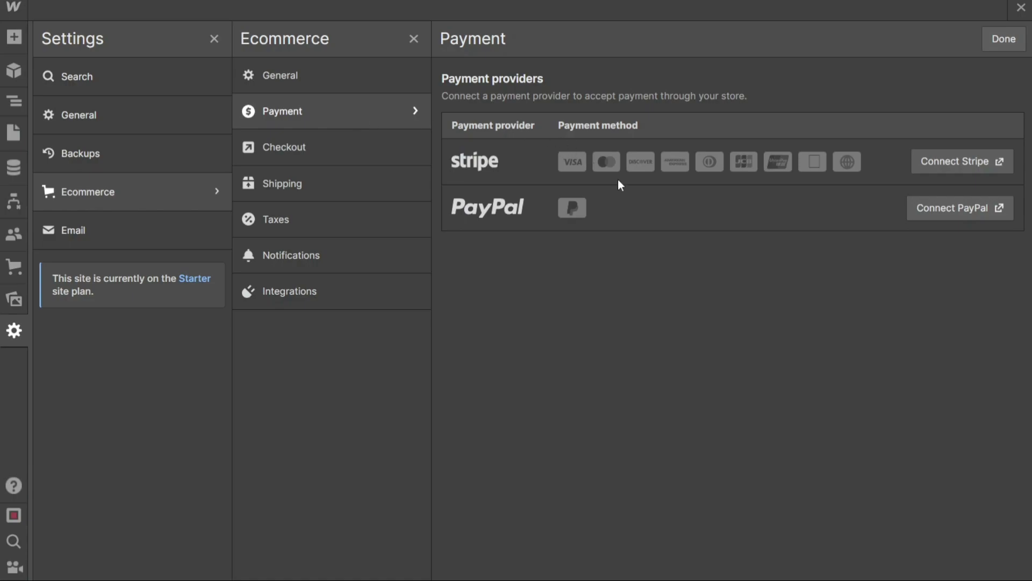
{"action": "left_click", "coordinate": [962, 167]}
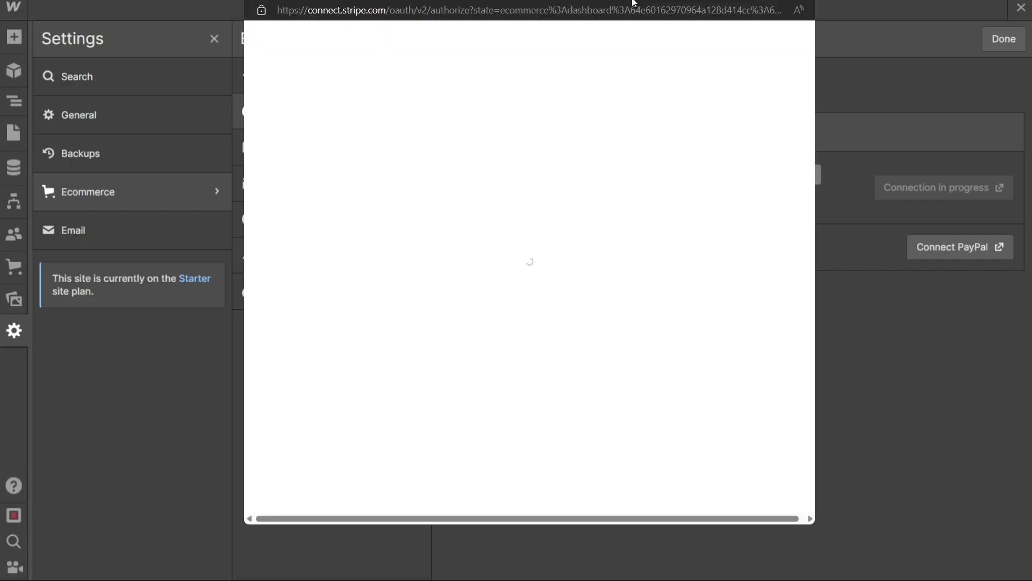
Dismiss the Stripe sign-up, open and close the PayPal connection page, then return to Checkout settings.
{"action": "left_click", "coordinate": [800, 2]}
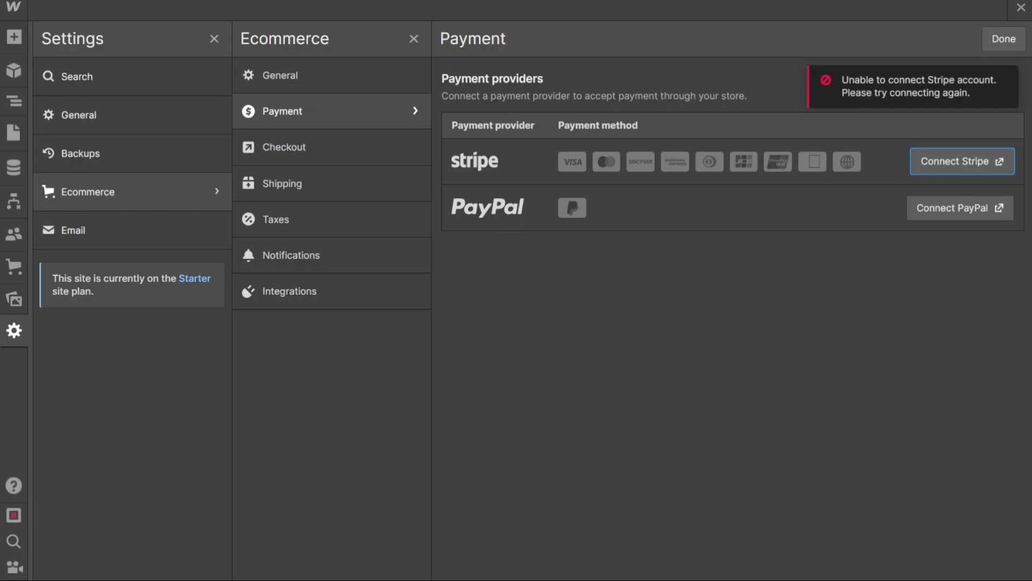
{"action": "left_click", "coordinate": [960, 208]}
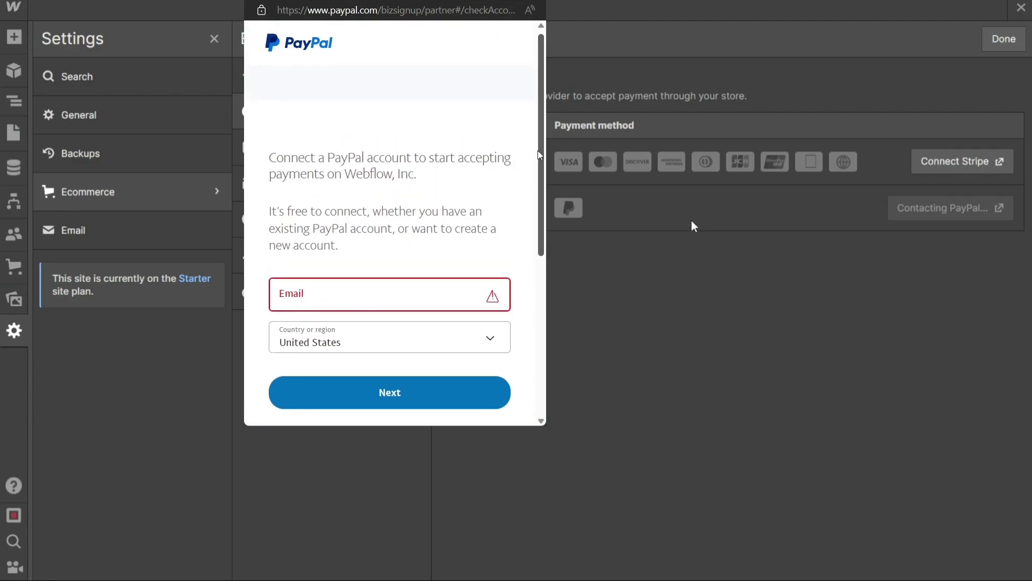
{"action": "left_click", "coordinate": [703, 278]}
{"action": "left_click", "coordinate": [332, 153]}
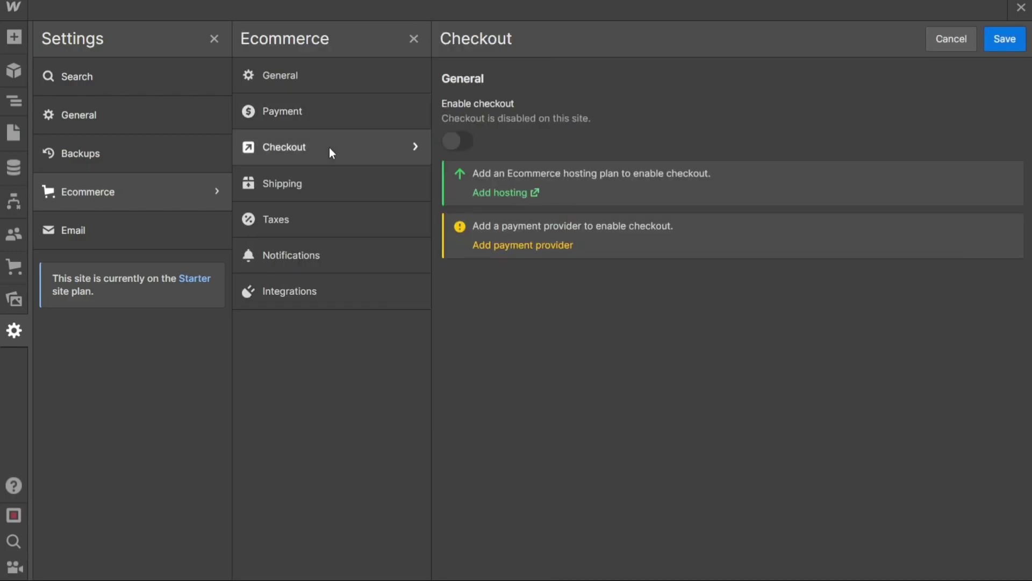